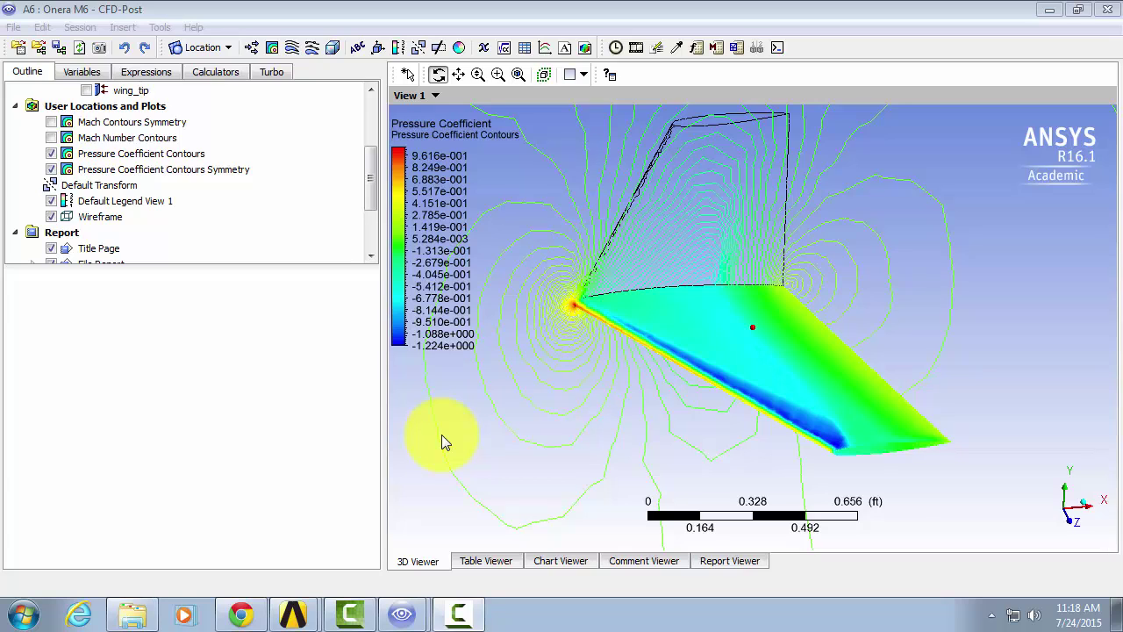
Insert a new plane location named 'Trailing Edge Plane'
click(229, 48)
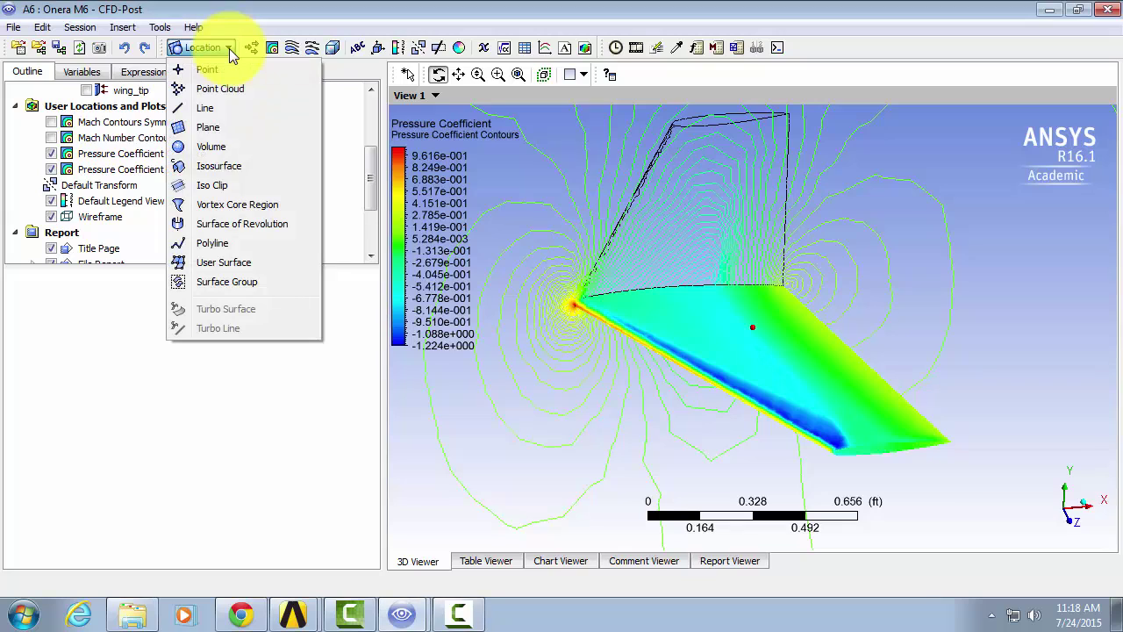
click(231, 131)
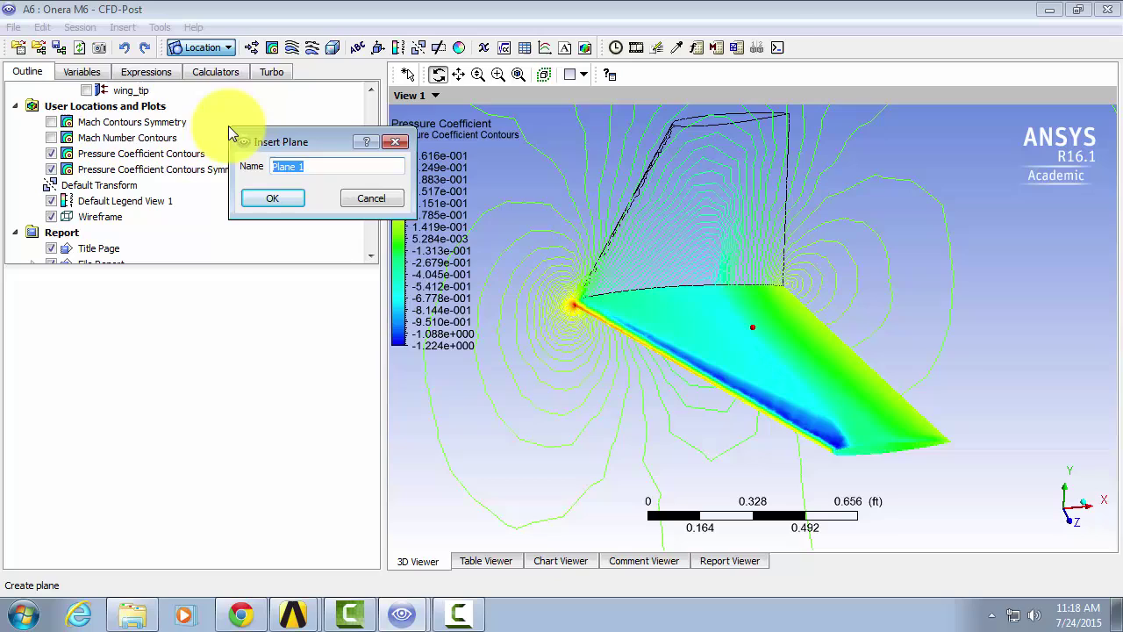
text(Traili)
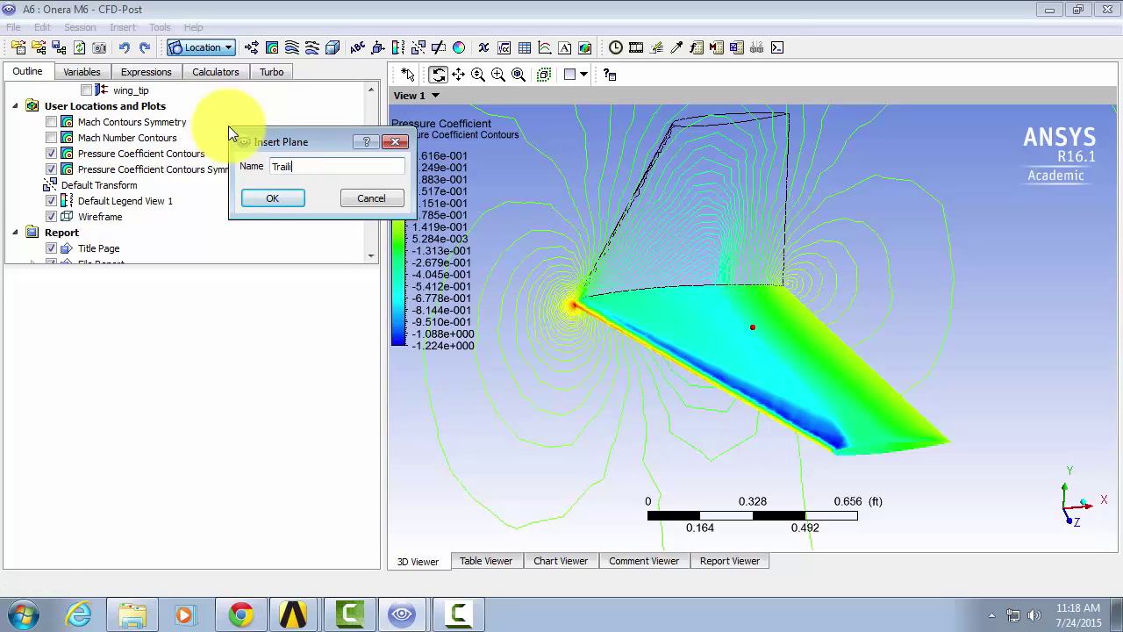
text(ng Edge Plane)
Confirm the plane name, use the Point and Normal method, and set the point to (0.7, 0, 0)
click(269, 198)
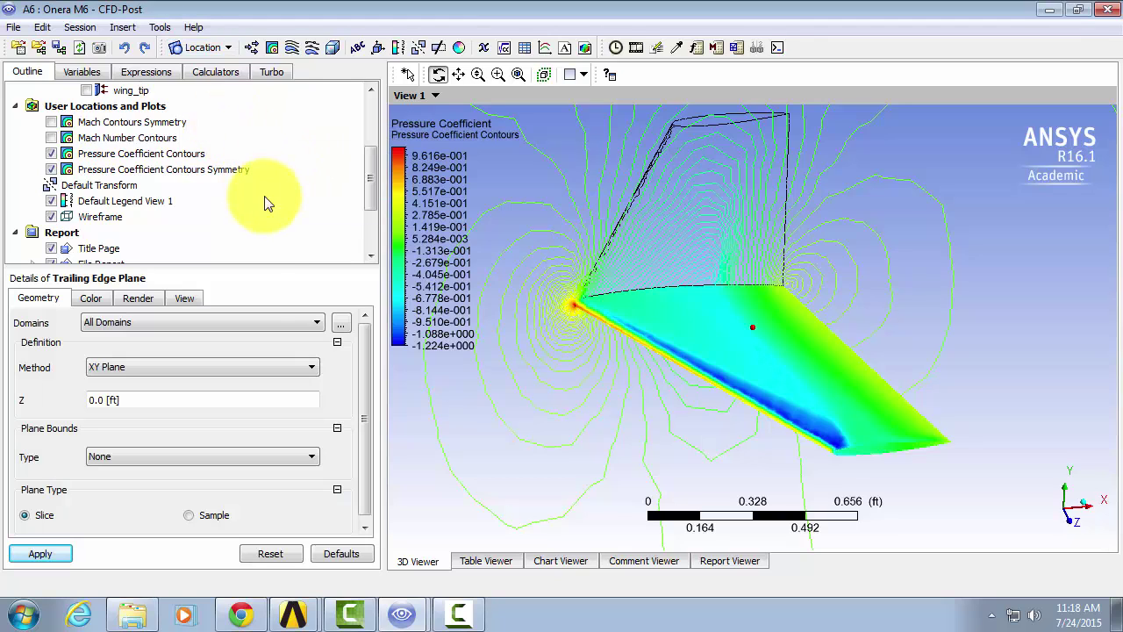
click(270, 366)
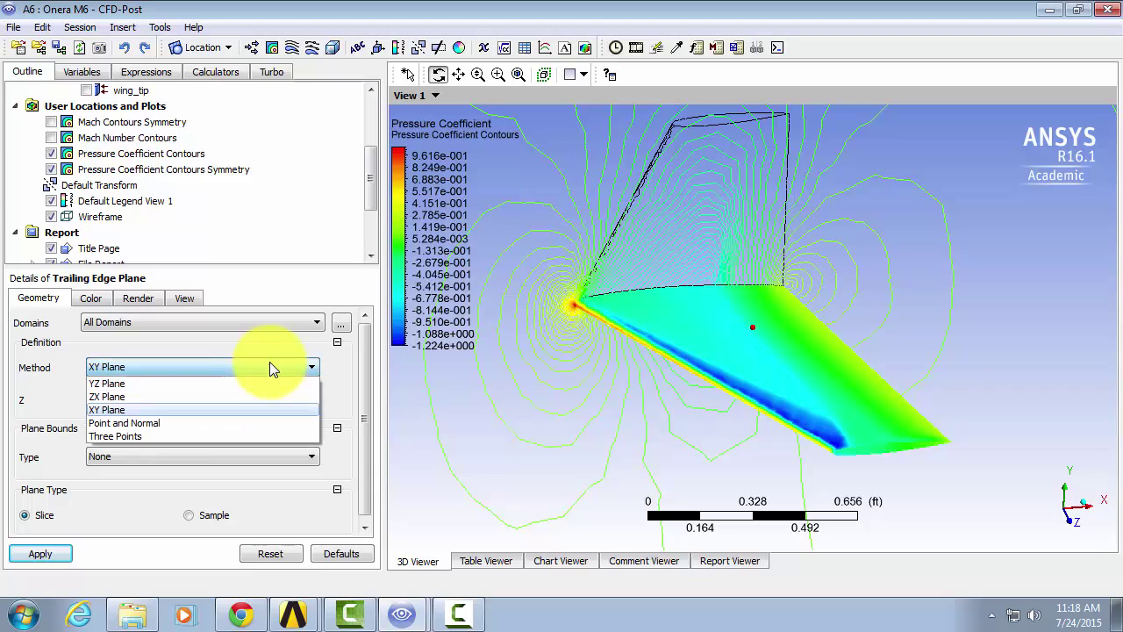
click(231, 421)
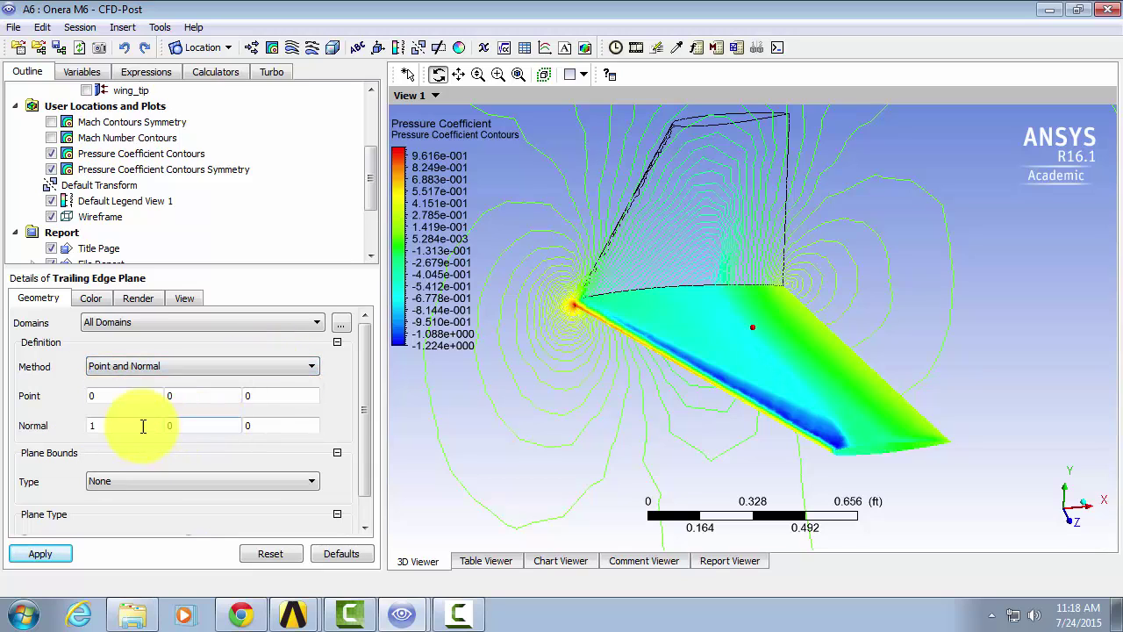
click(125, 399)
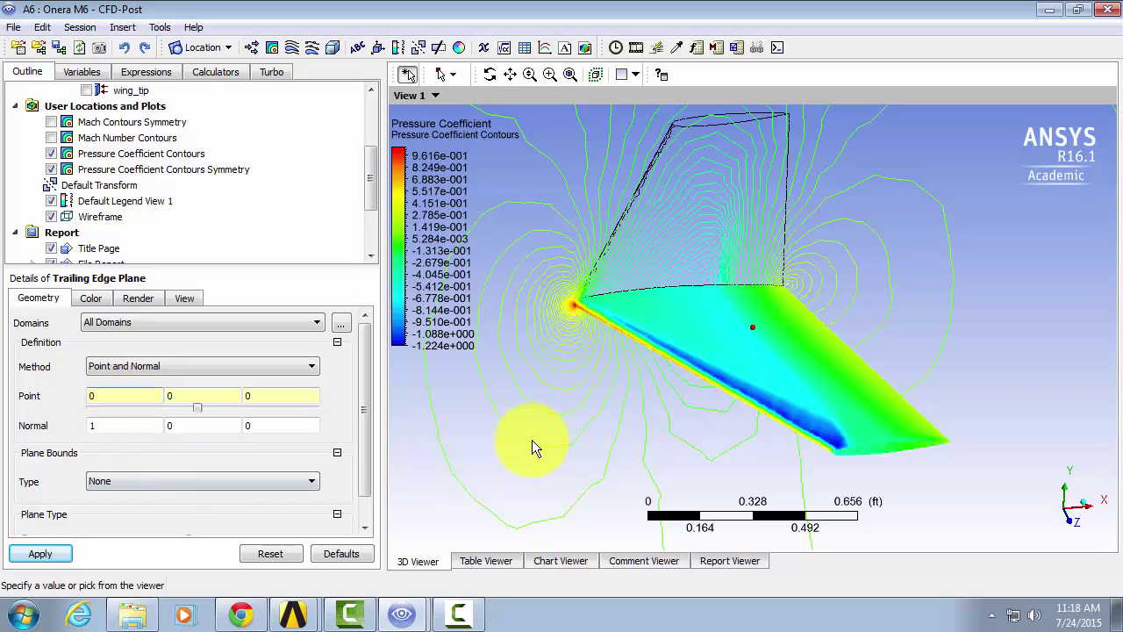
key(BackSpace)
text(.7)
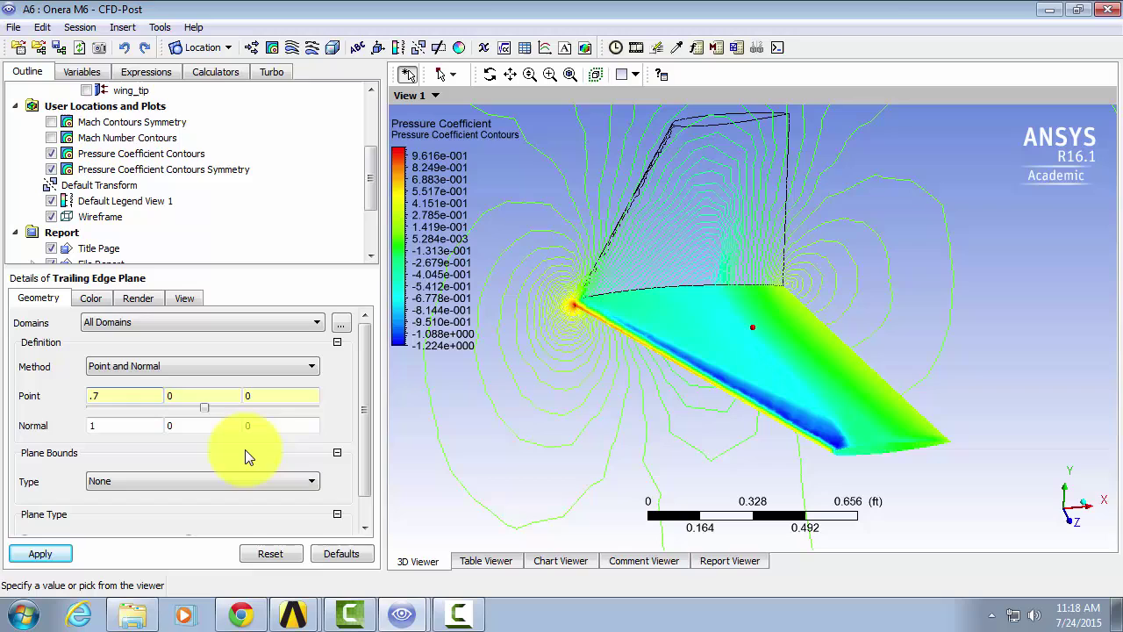
key(Return)
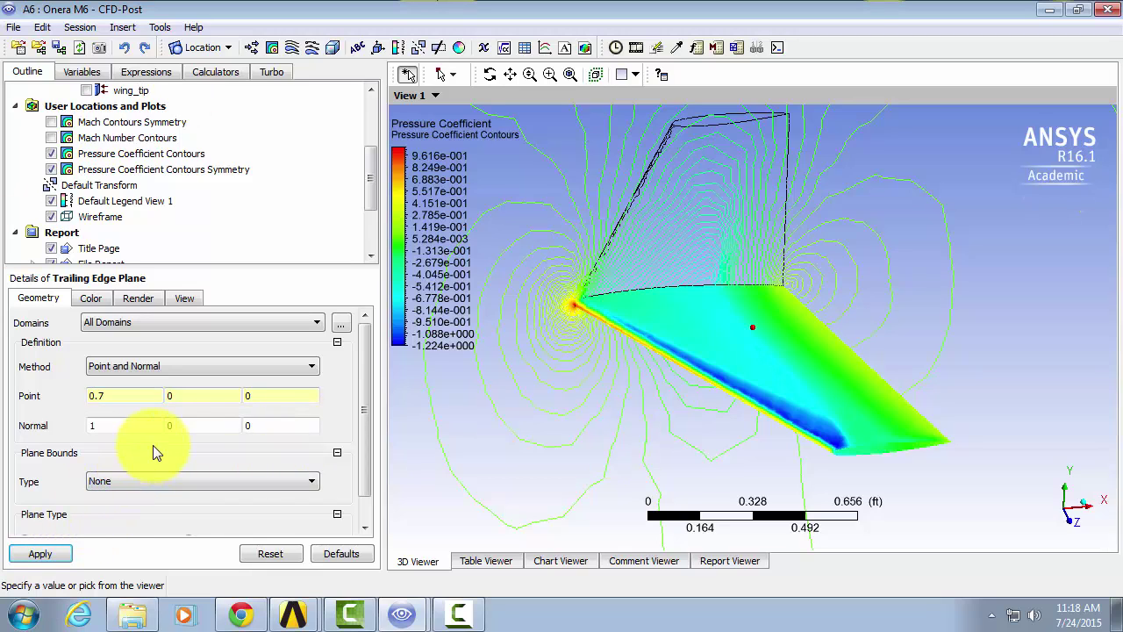
Set the plane normal to (1, 0, 0.2723)
click(268, 429)
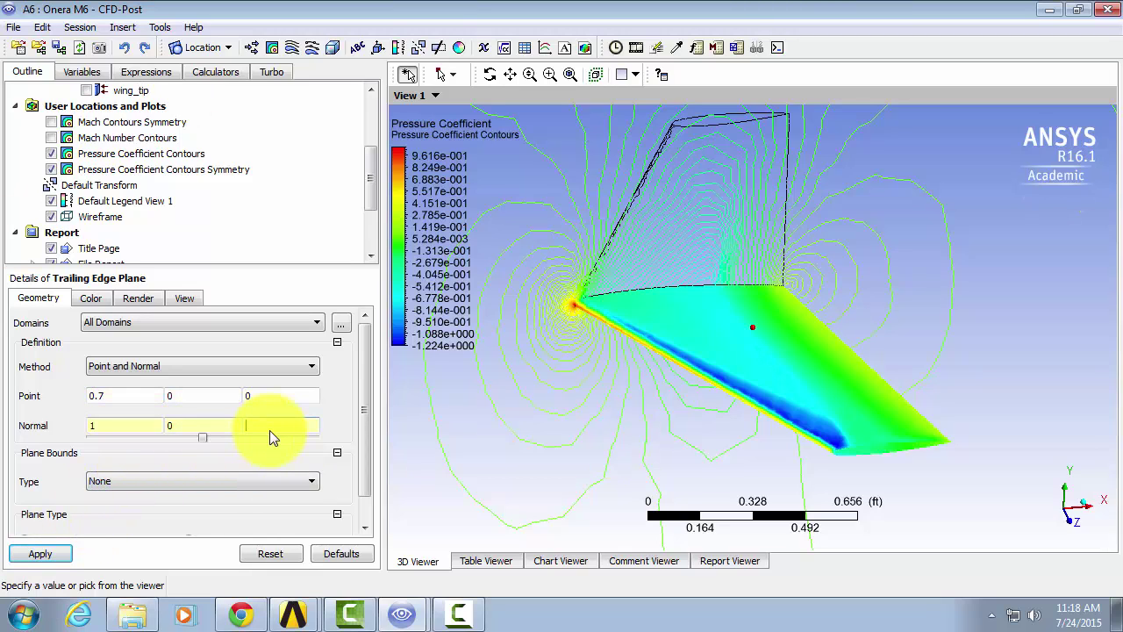
text(.2723)
key(Return)
scroll(359, 421, down, 1)
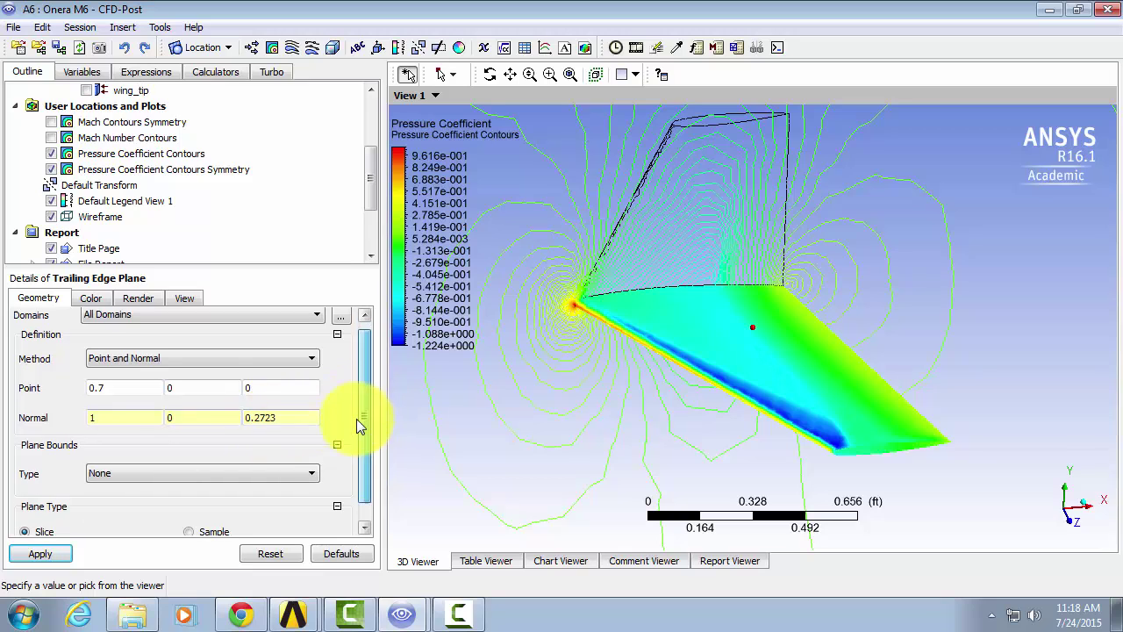
Give the plane Rectangular bounds with an X Size of 3 foot
click(281, 452)
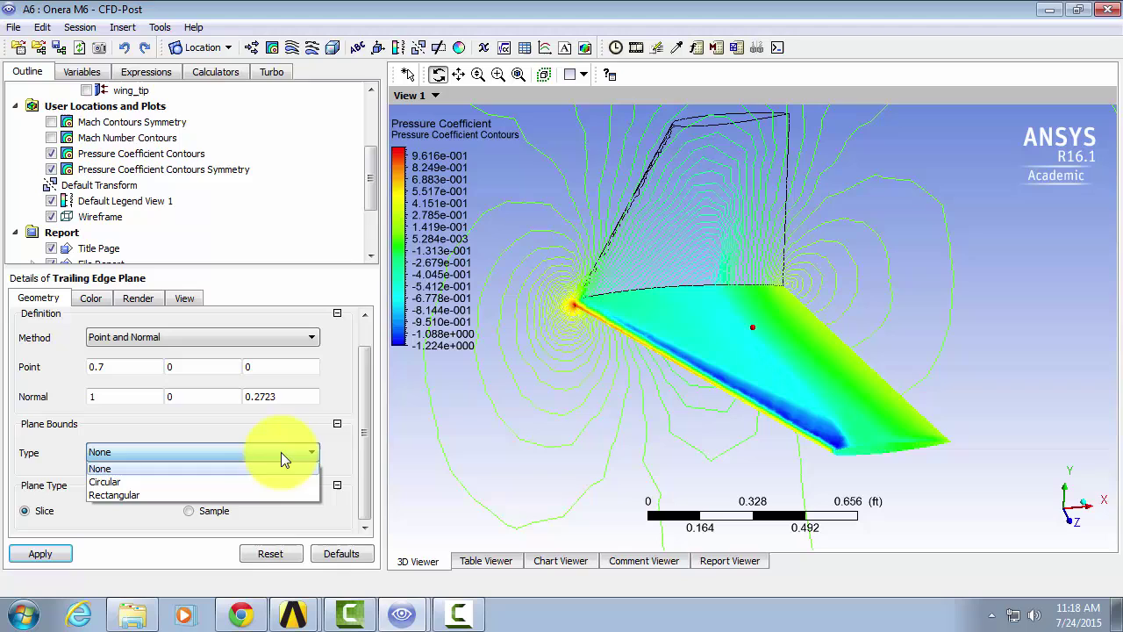
click(251, 494)
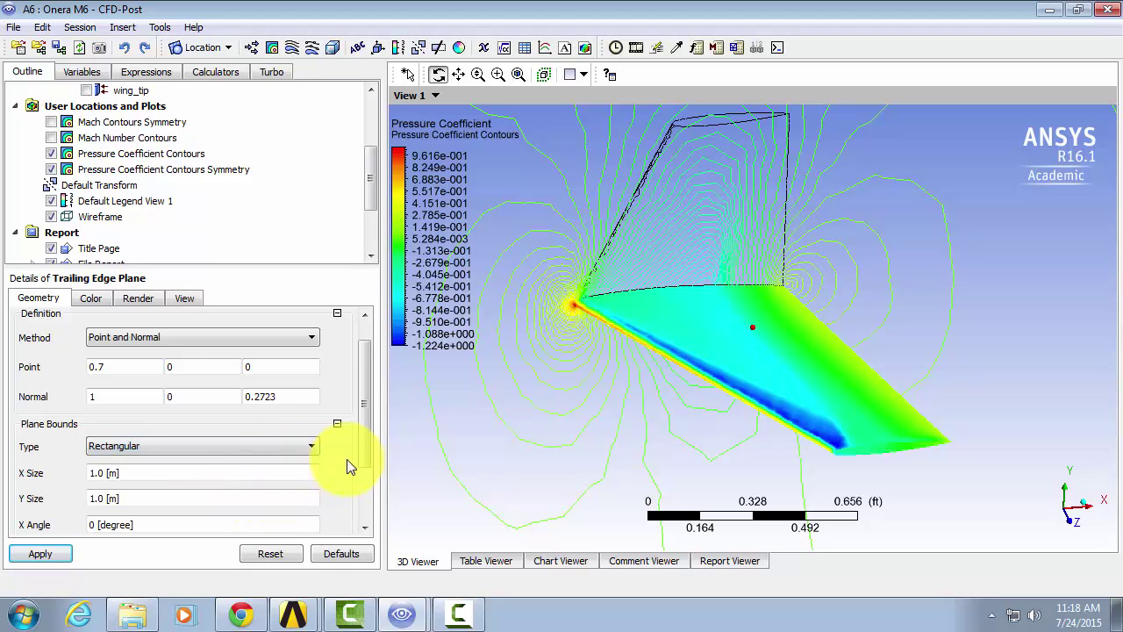
scroll(367, 438, down, 2)
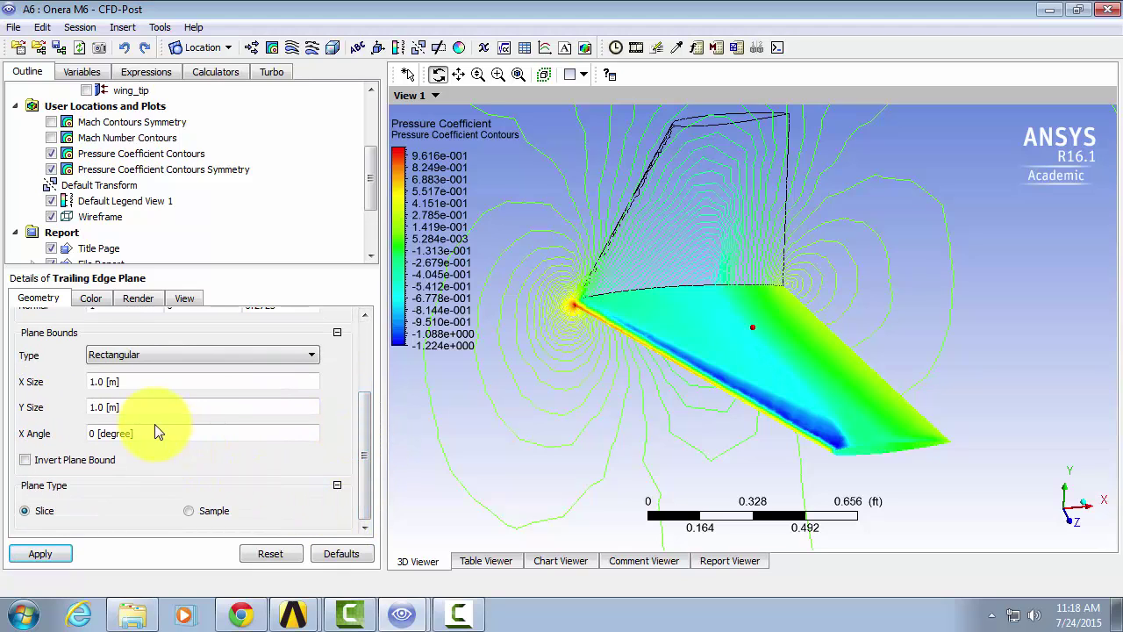
click(105, 382)
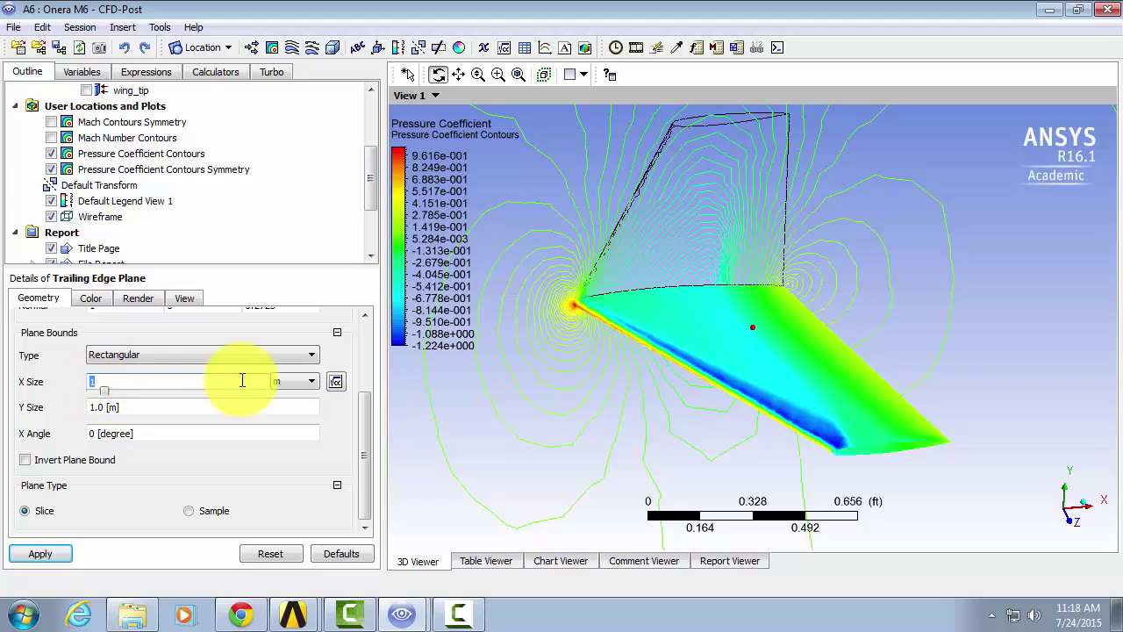
click(302, 380)
click(279, 434)
click(113, 386)
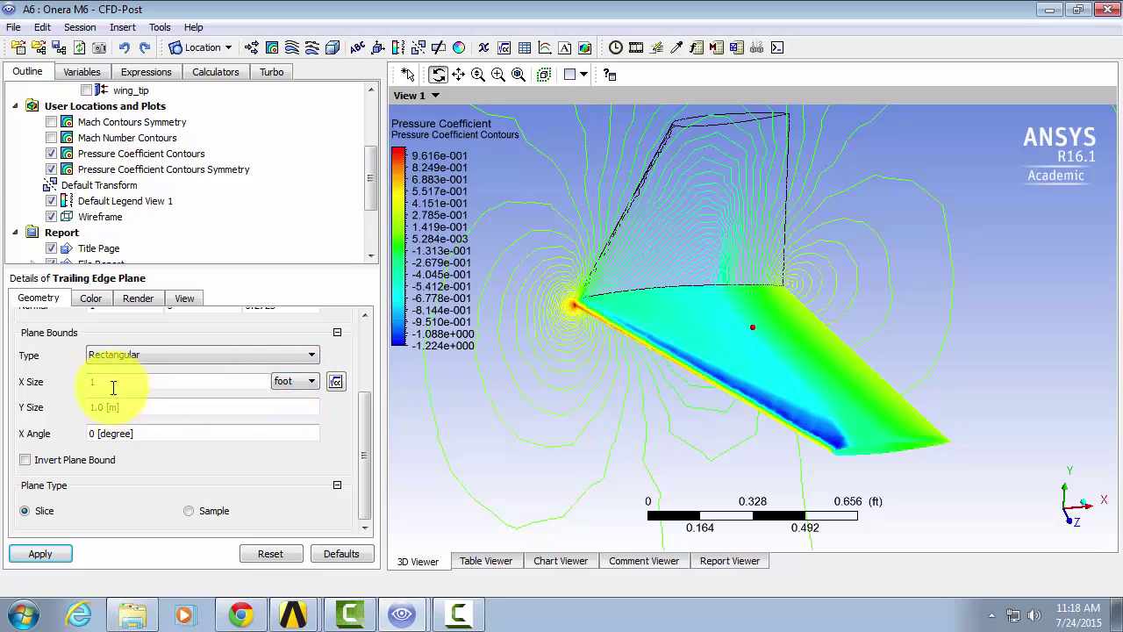
key(BackSpace)
text(3)
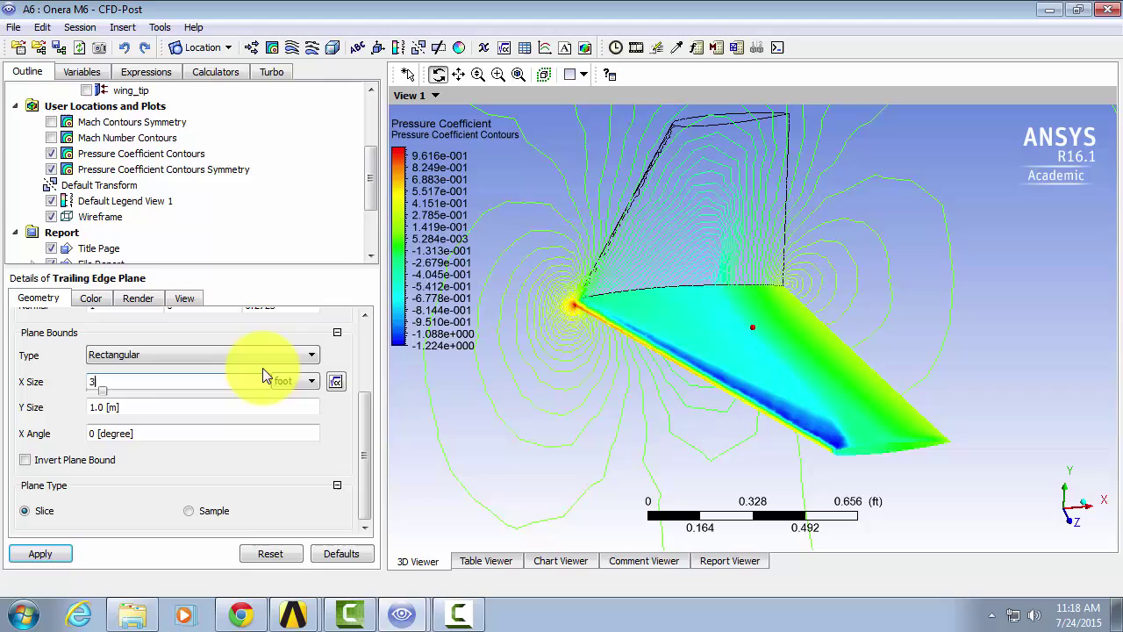
Set the rectangle's Y Size to 1 foot
click(113, 409)
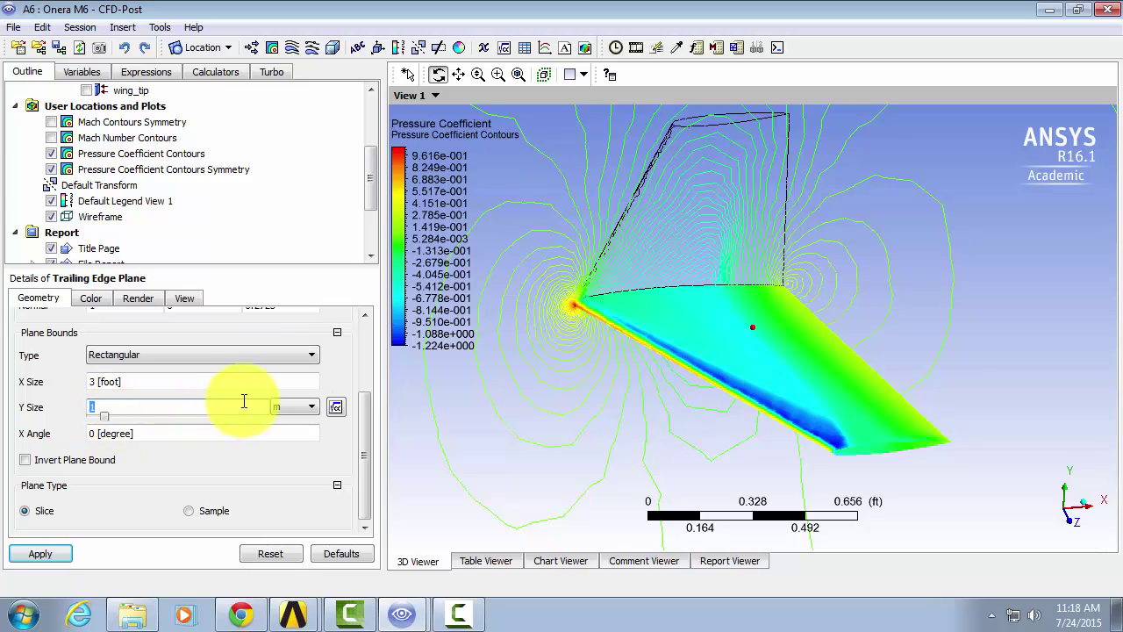
click(282, 407)
click(293, 454)
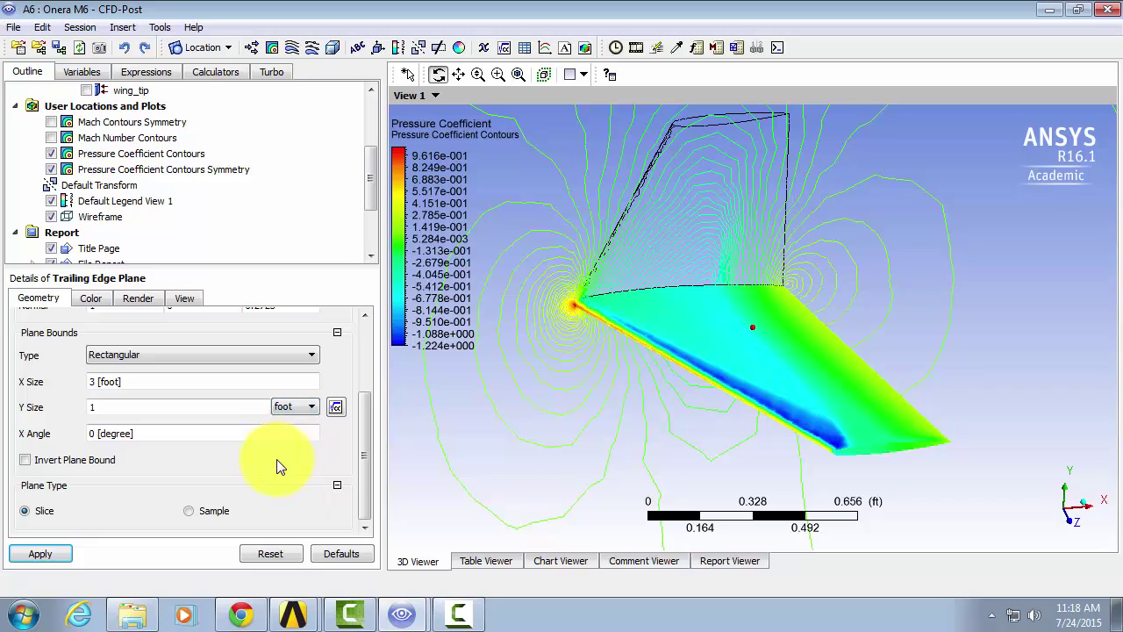
key(Return)
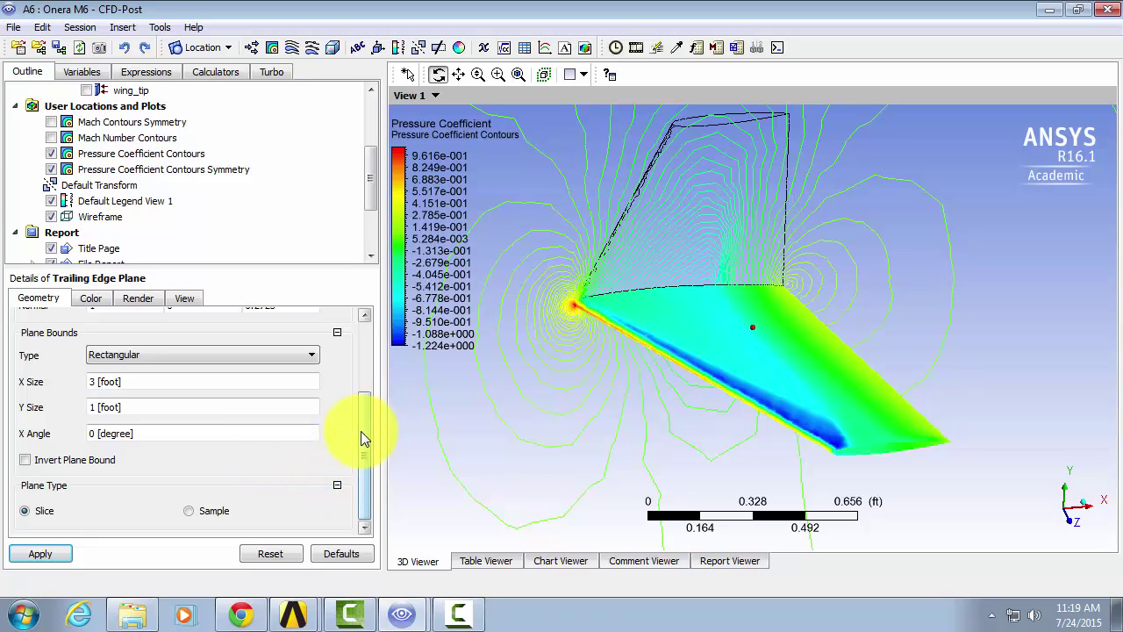
Make the plane a Sample type with 10 X and Y samples, apply it, and view along X
click(191, 511)
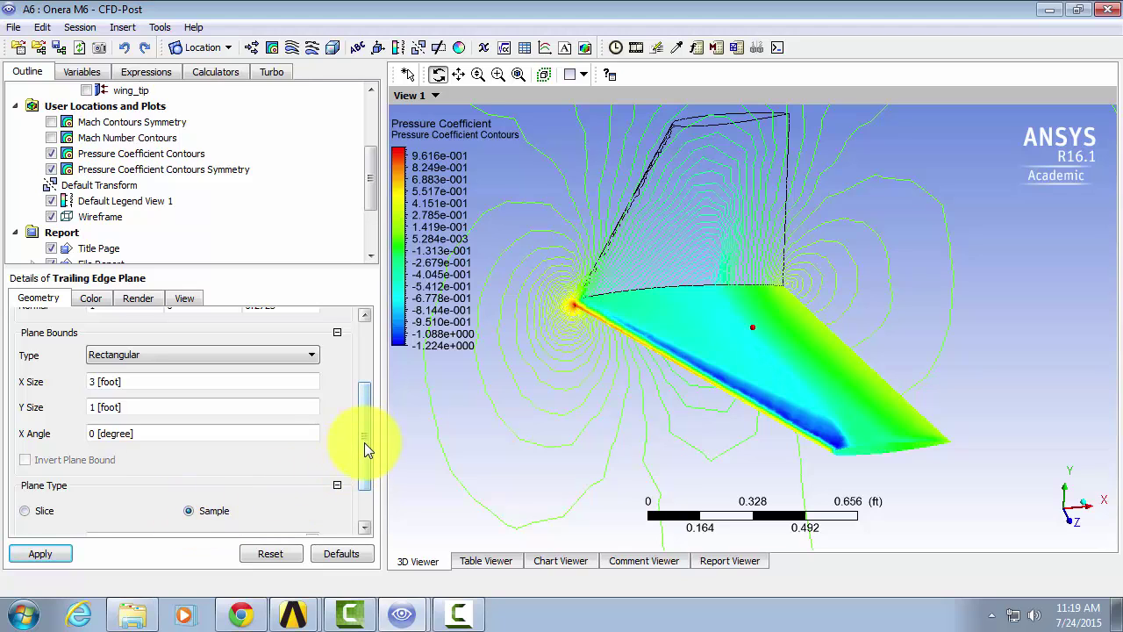
drag(364, 442, 365, 489)
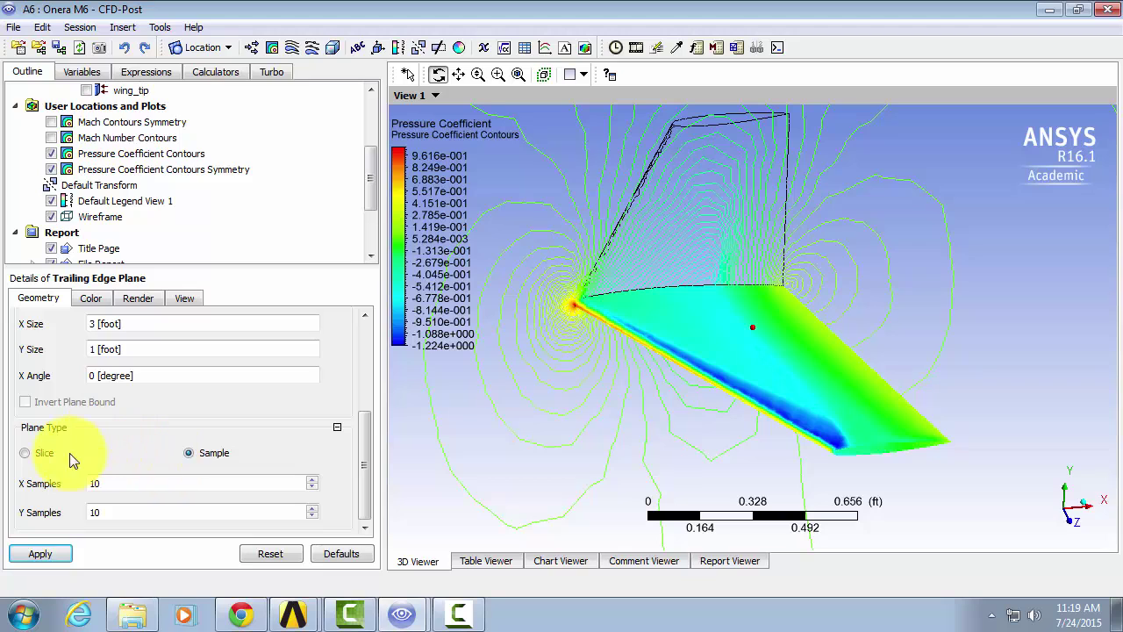
click(43, 553)
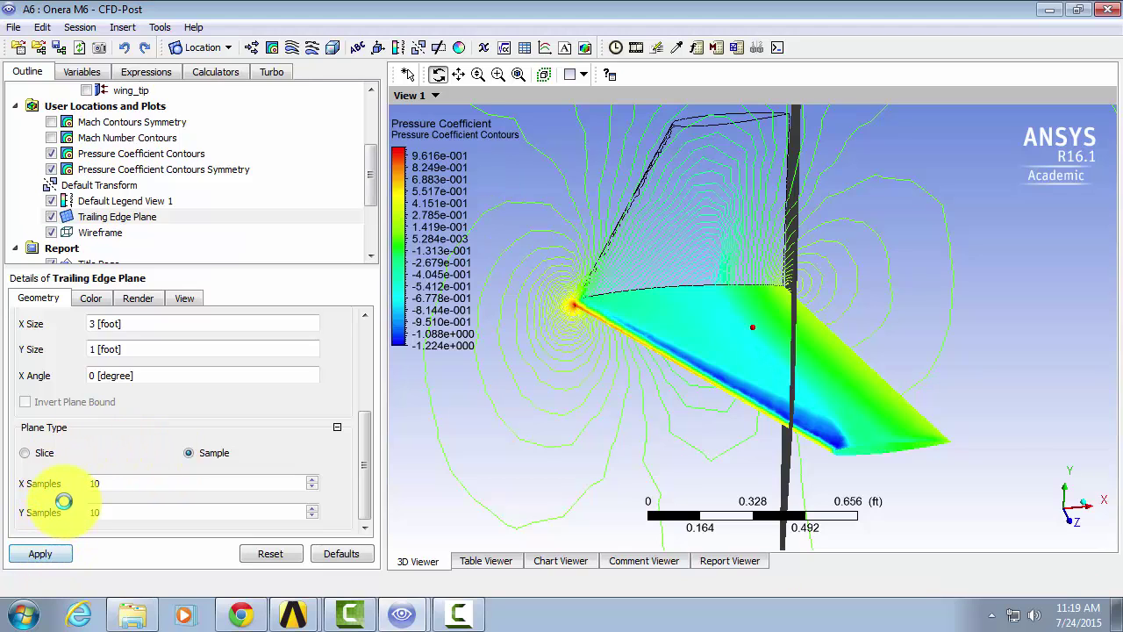
click(1103, 525)
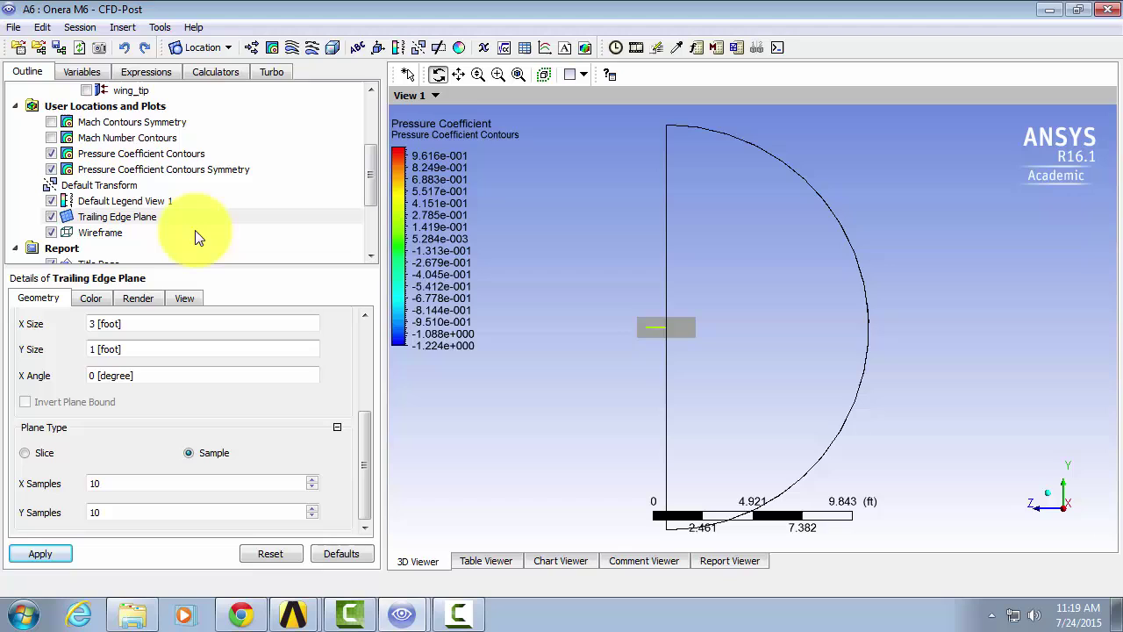
Uncheck Trailing Edge Plane in the Outline tree so it is hidden
click(52, 218)
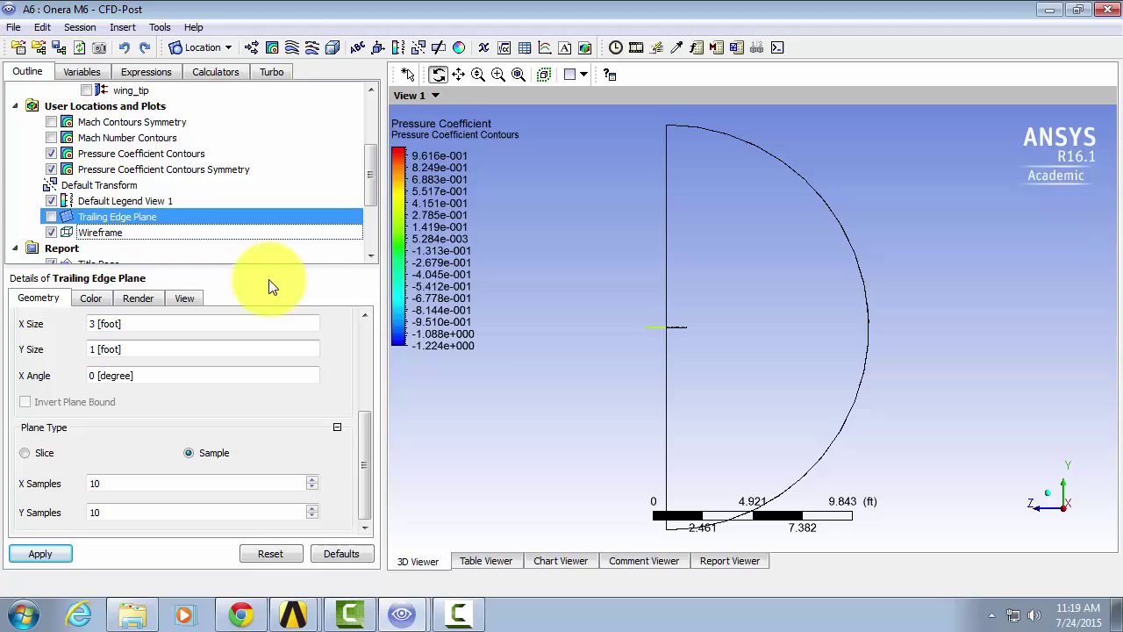
Insert a new vector plot named 'Trailing Edge Velocity Vectors'
click(253, 54)
text(T)
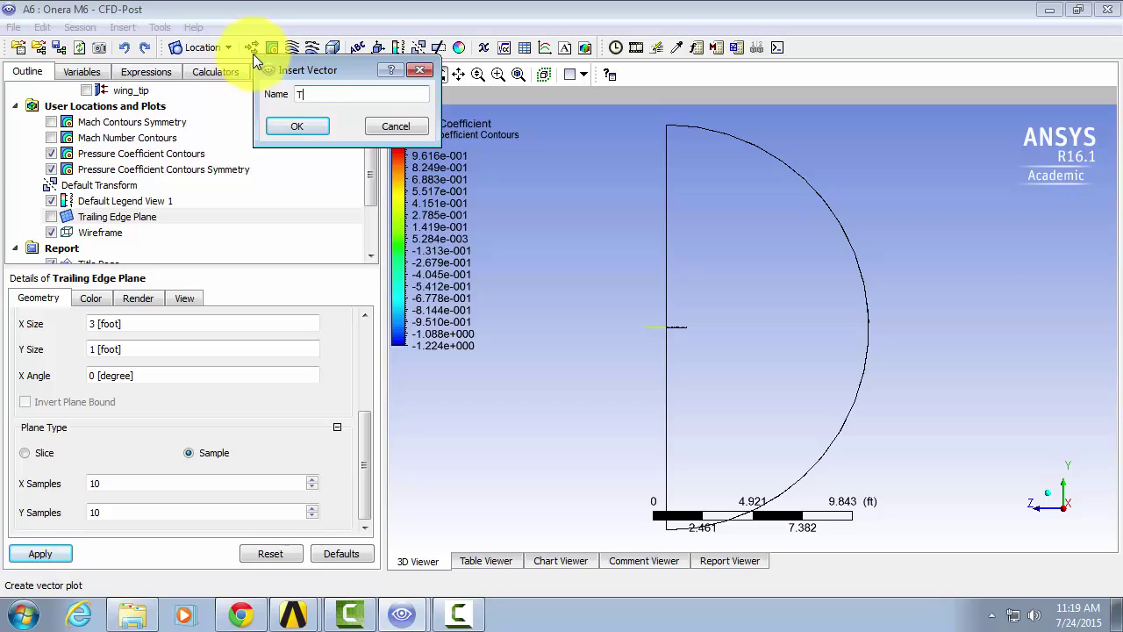
text(railing Edge)
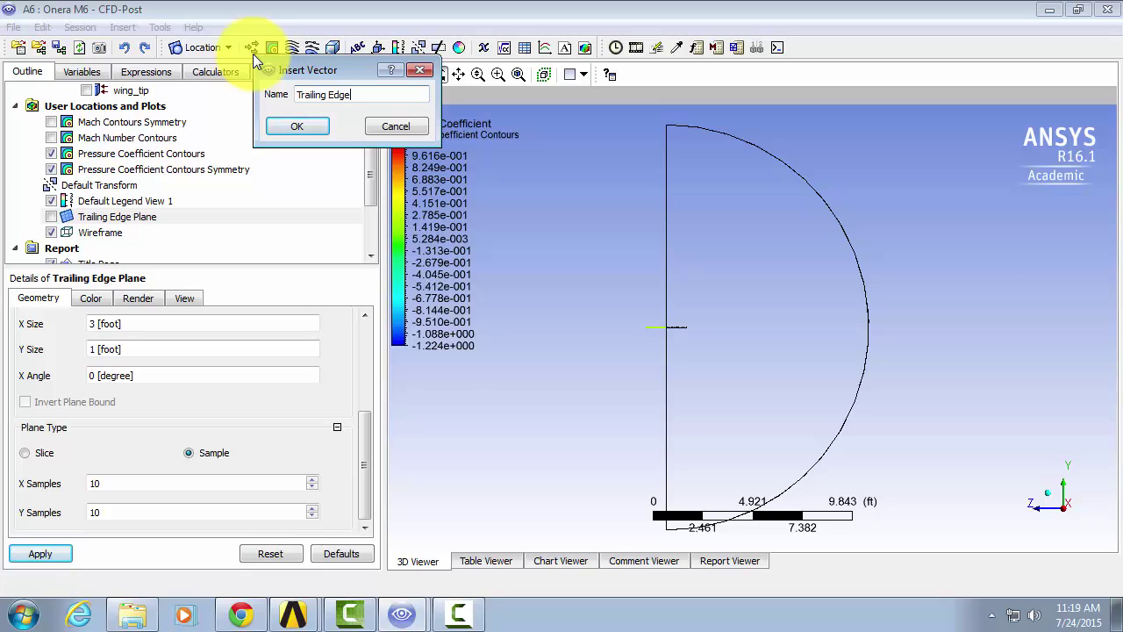
text( Velocity )
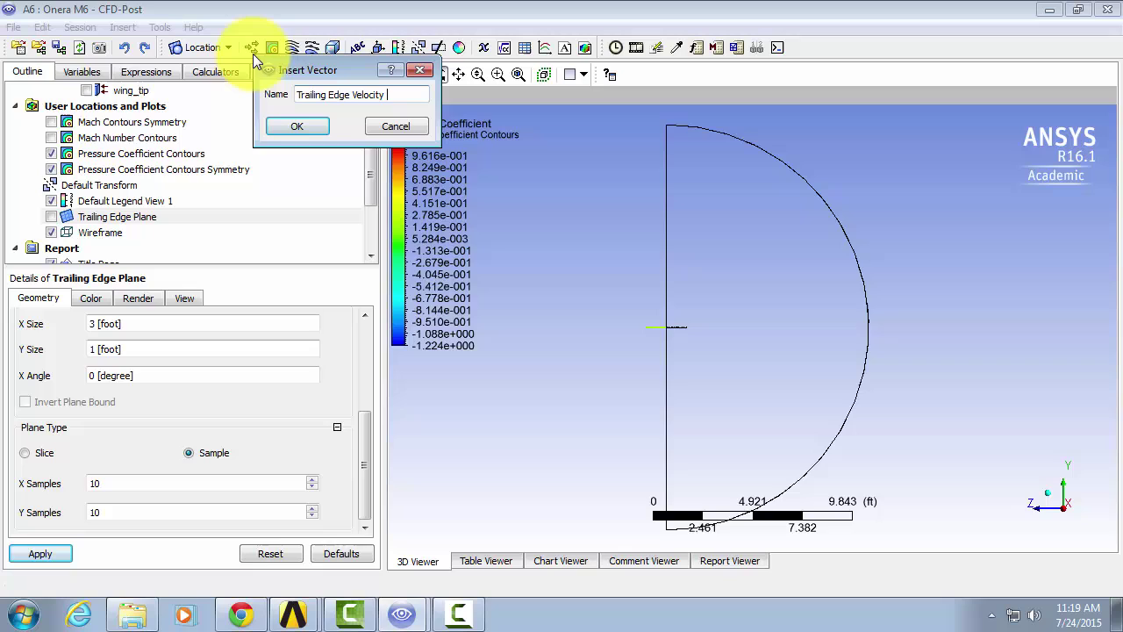
text(Vectors)
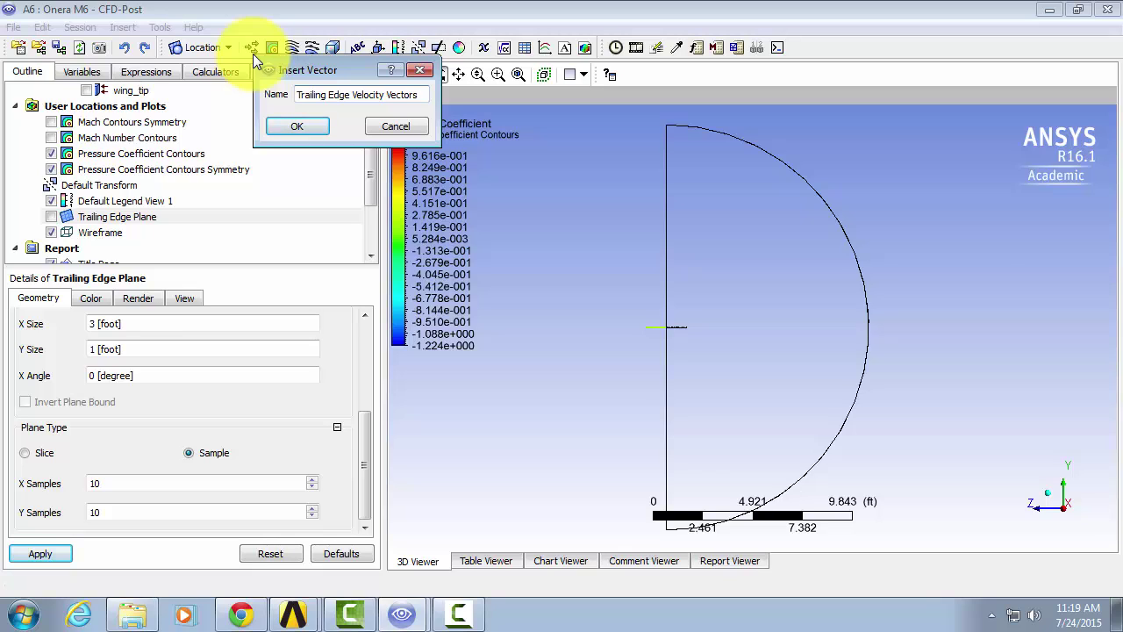
Place the vectors on Trailing Edge Plane with Equally Spaced sampling of 1000 points
click(290, 126)
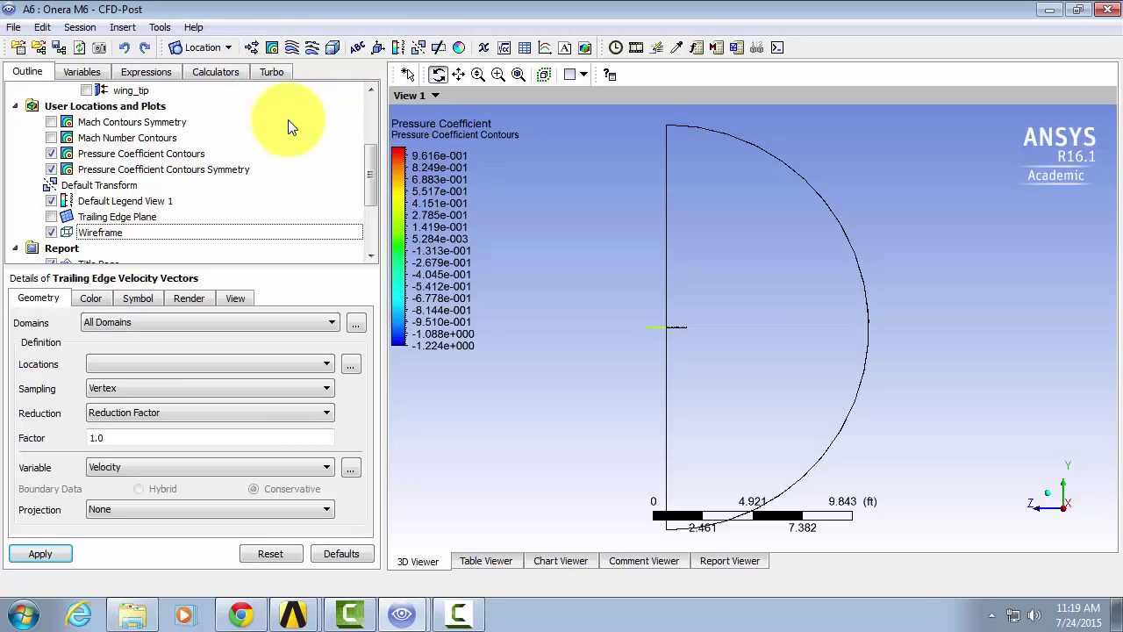
click(321, 364)
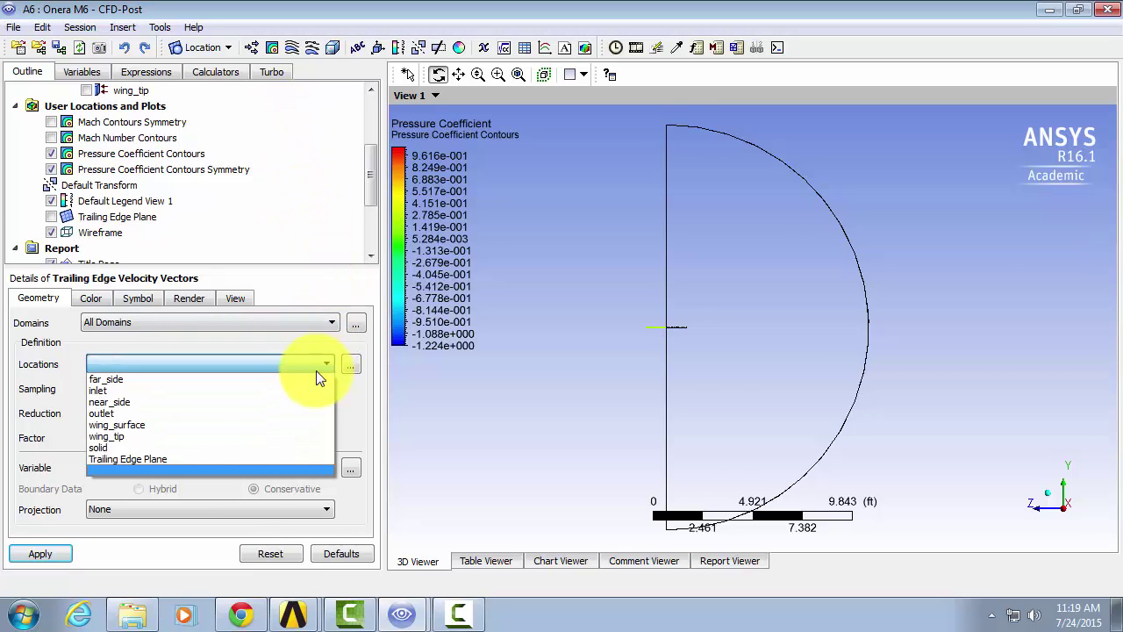
click(276, 458)
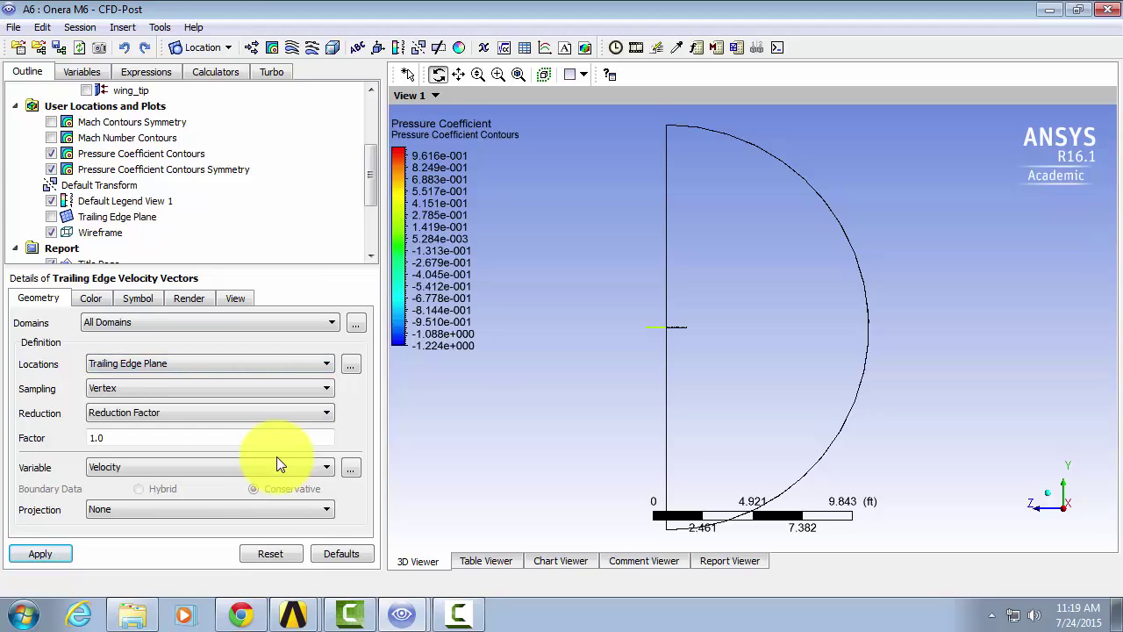
click(316, 388)
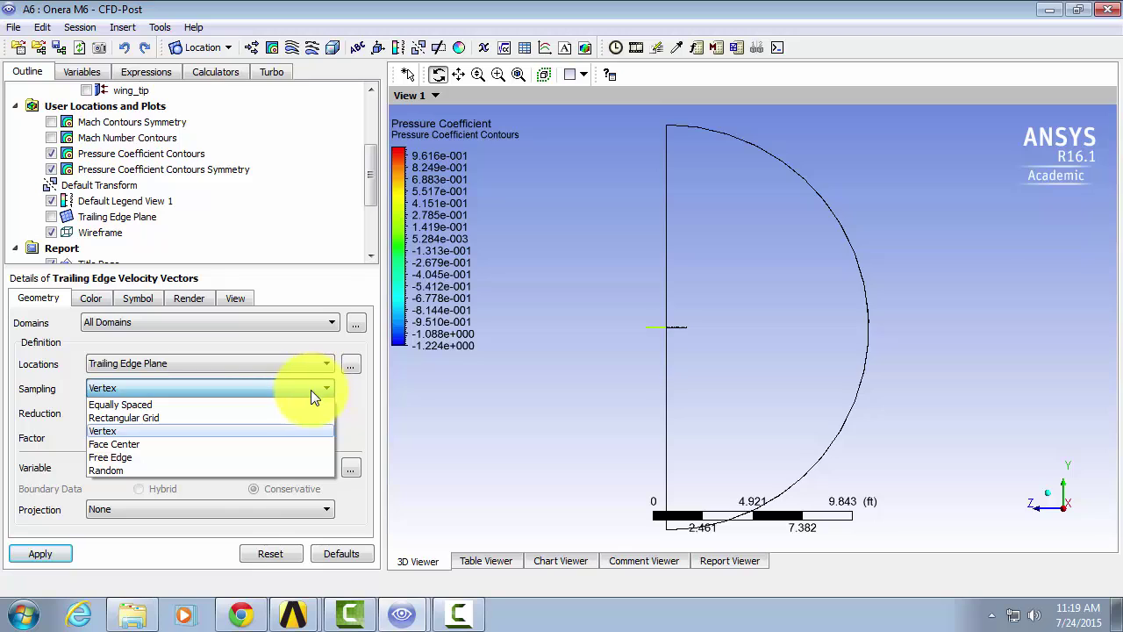
click(307, 406)
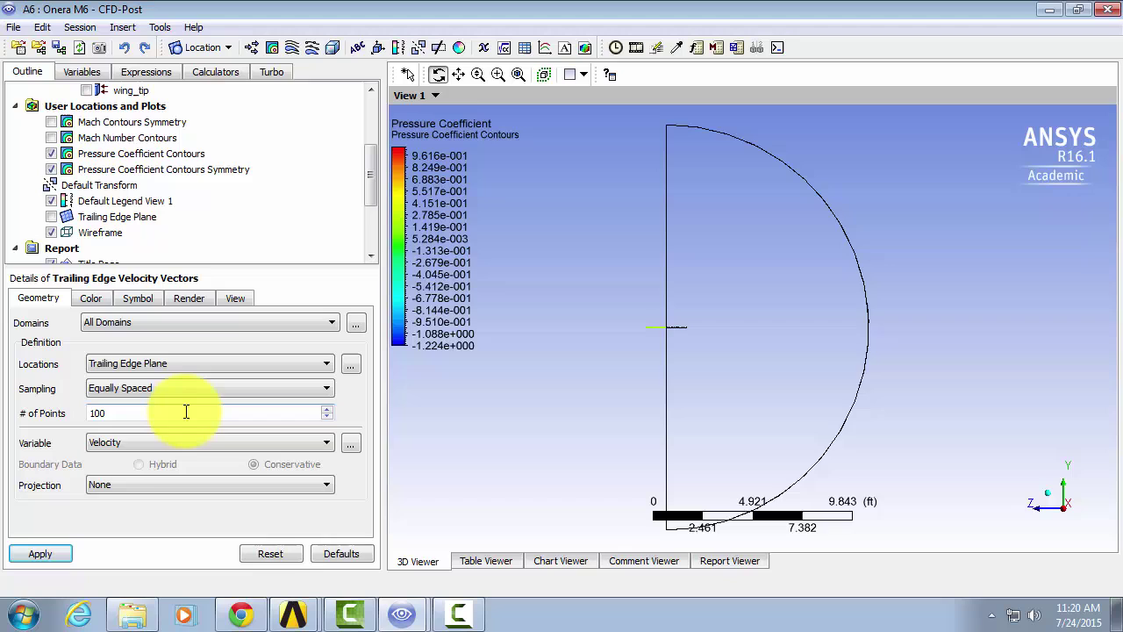
text(0)
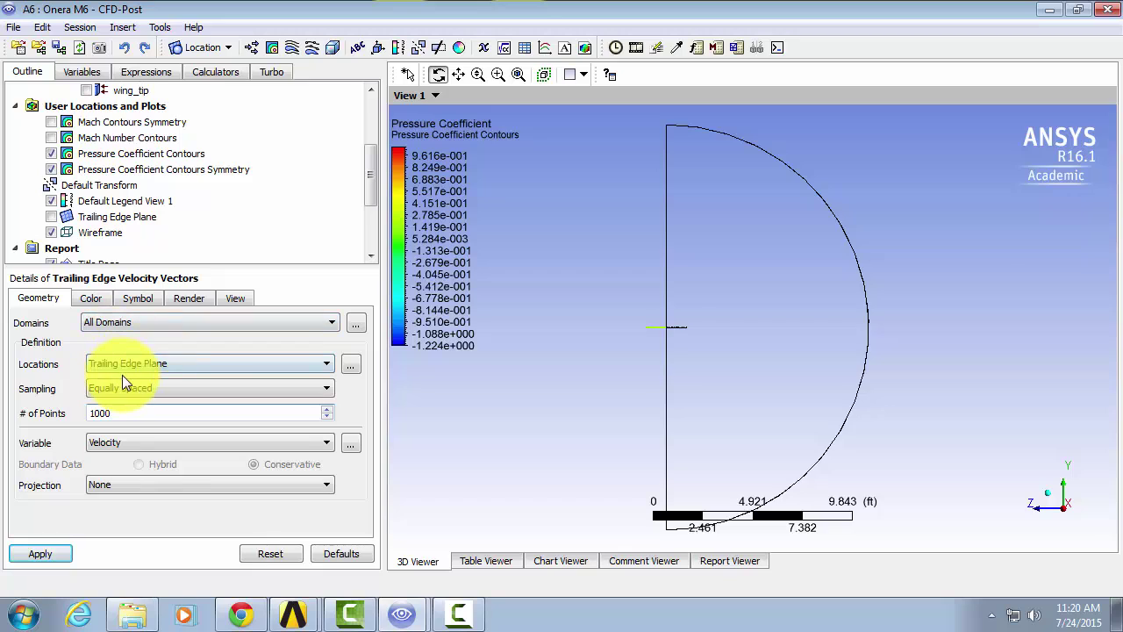
Set vector symbol size to 0.5, apply the plot, and zoom-box onto the trailing edge
click(127, 300)
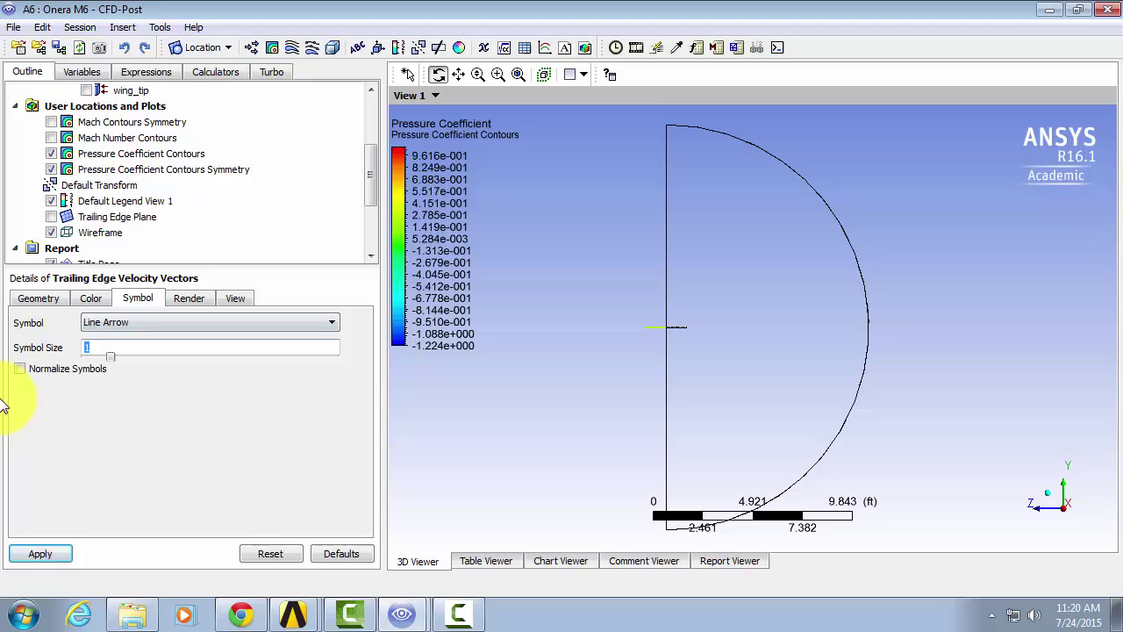
text(.5)
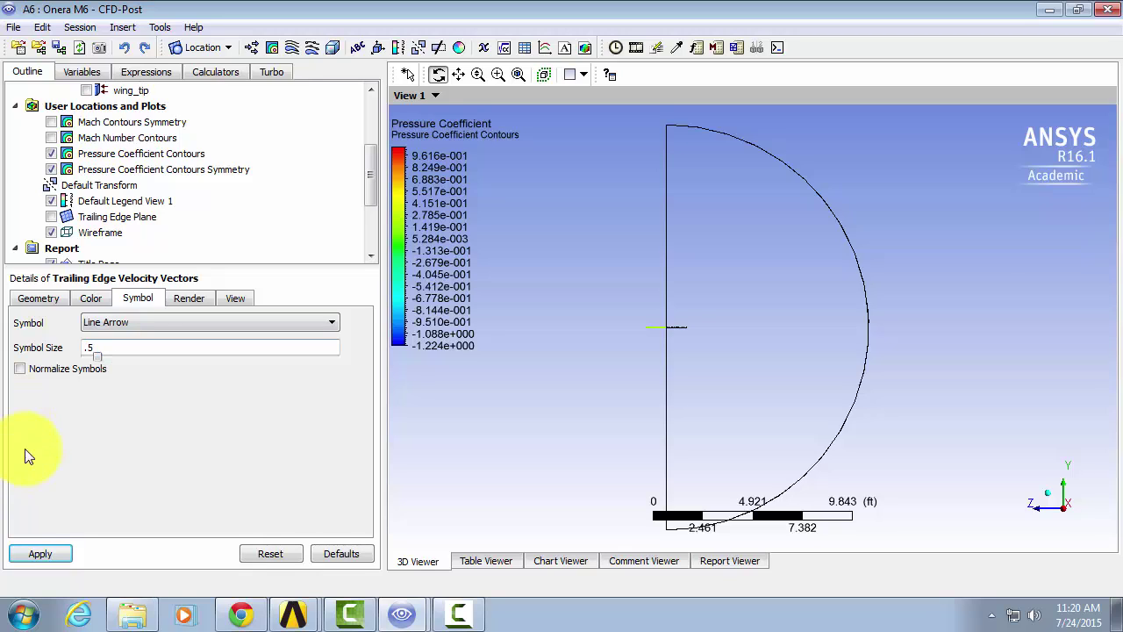
click(53, 550)
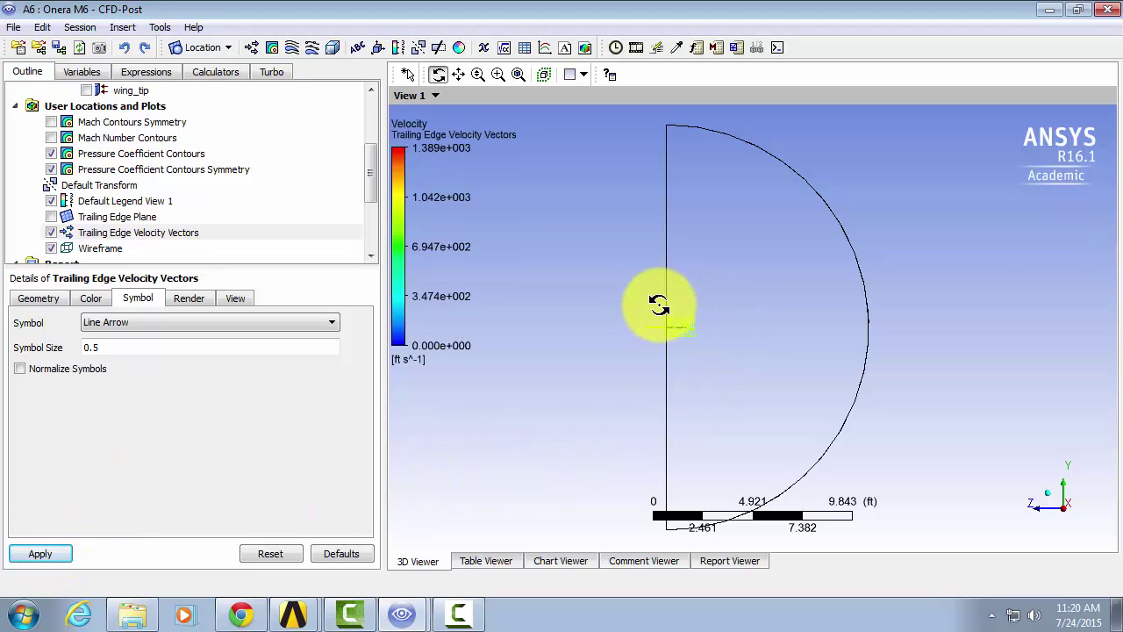
right_drag(660, 307, 707, 350)
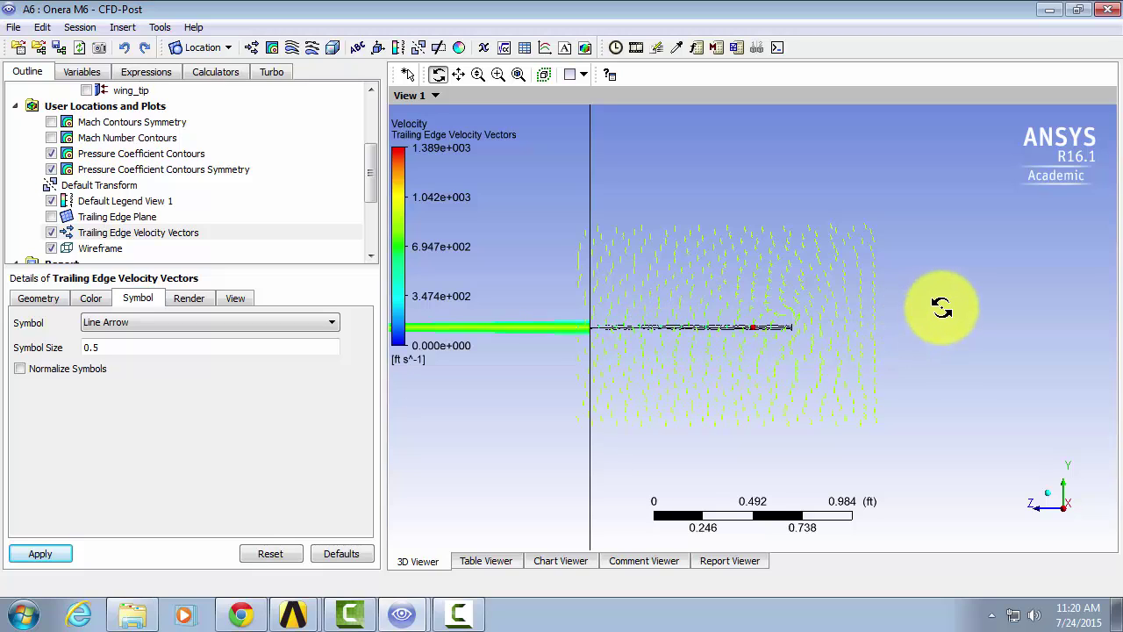
In Viewer Options, set the background Color Type to Solid with white colour and apply
right_click(940, 248)
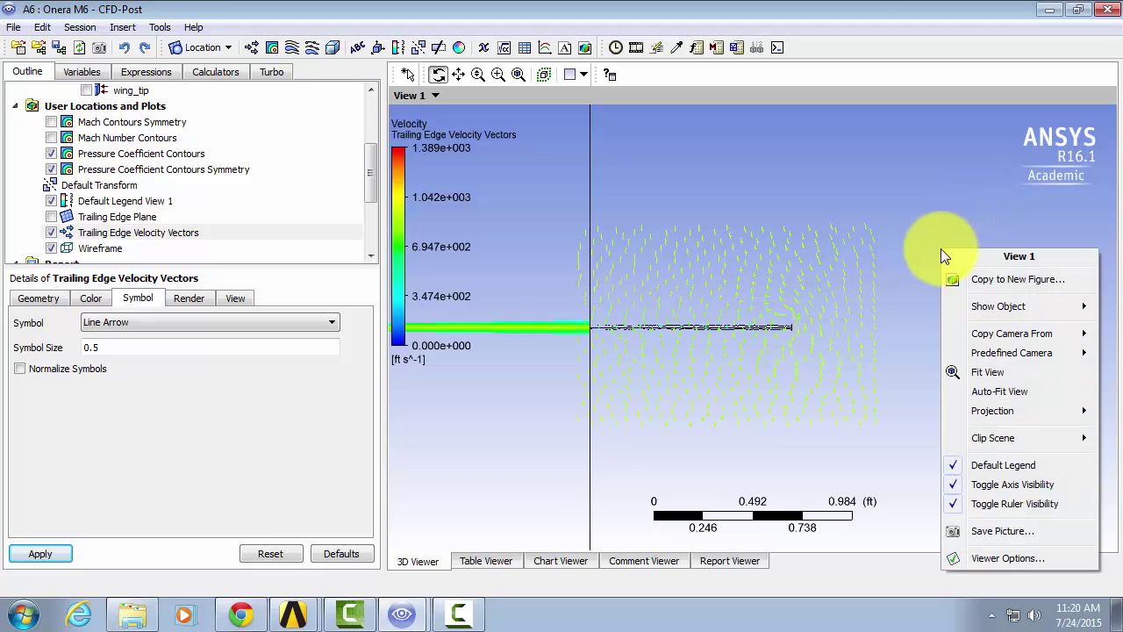
click(1021, 560)
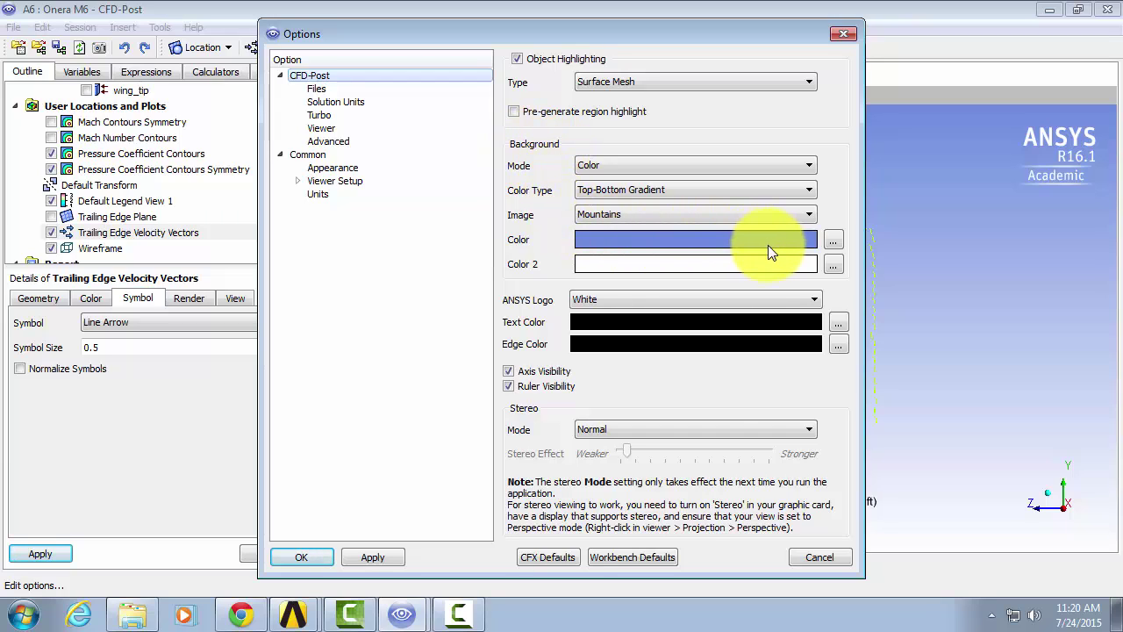
click(789, 186)
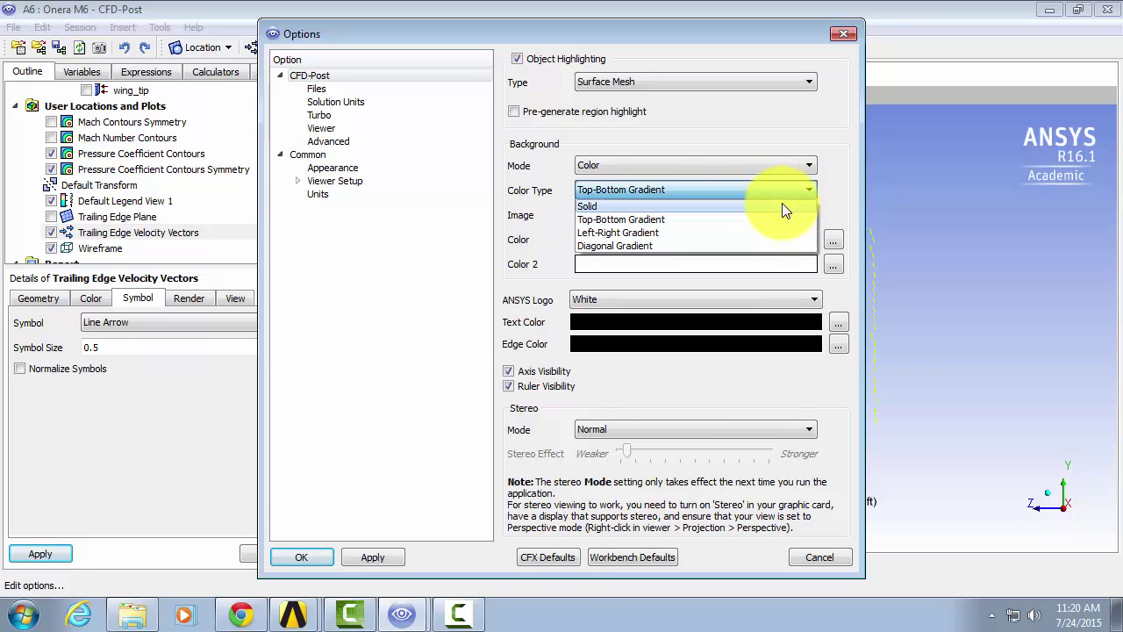
click(781, 203)
click(834, 241)
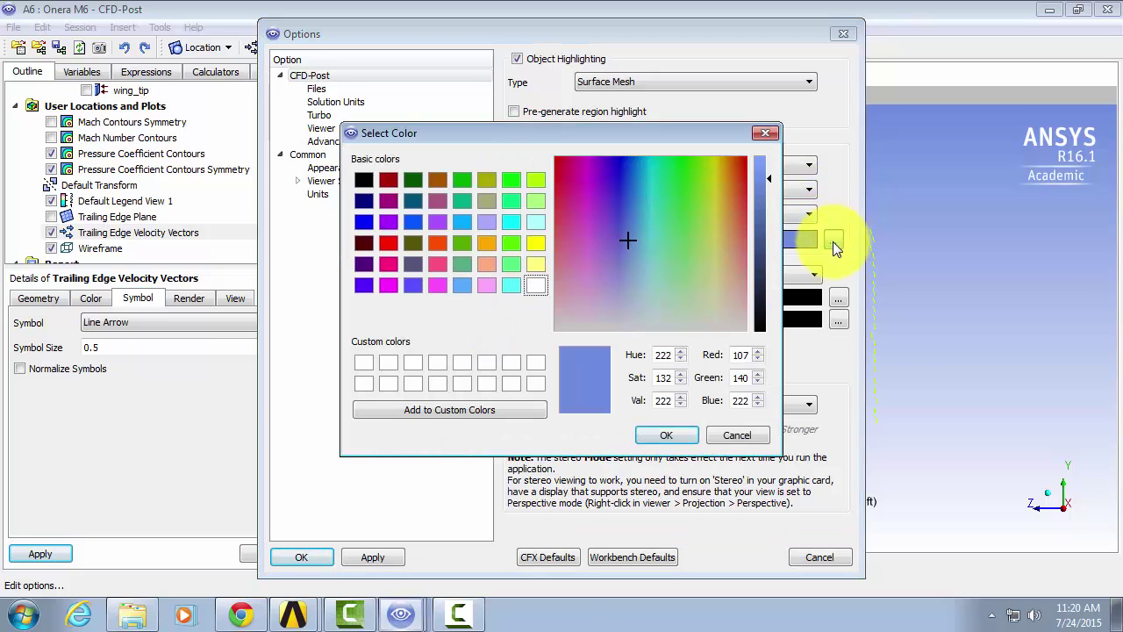
click(536, 285)
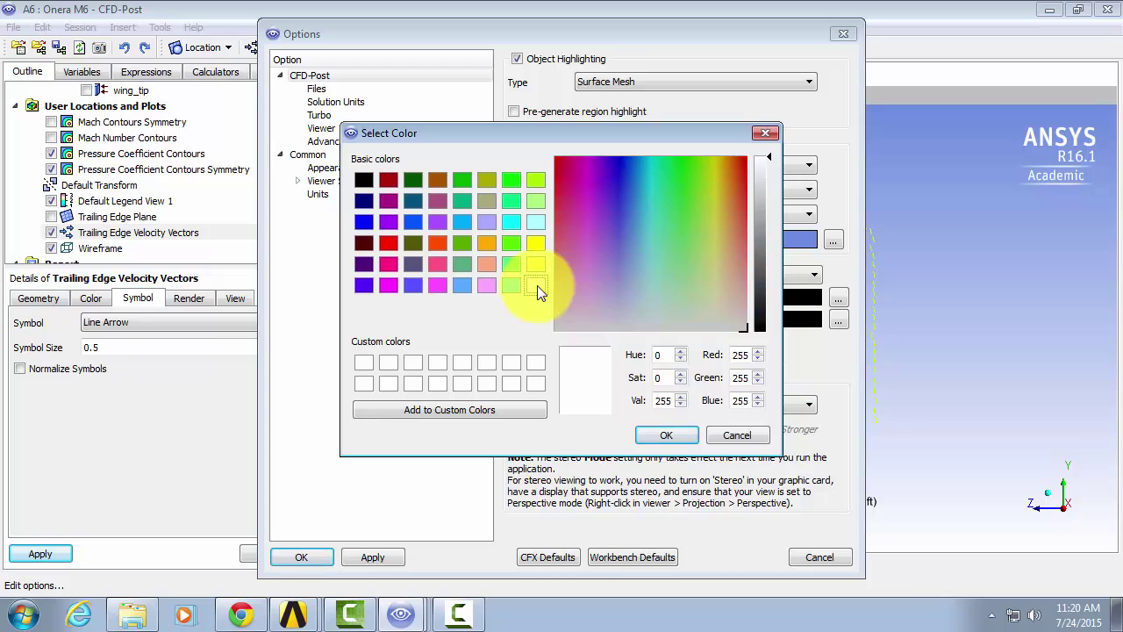
click(665, 435)
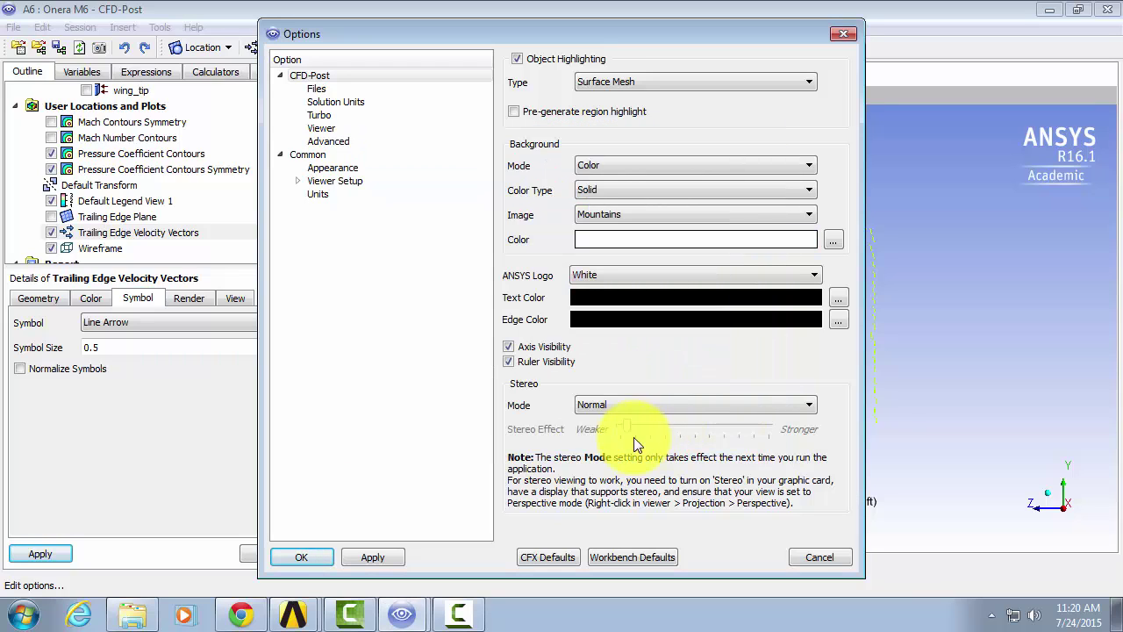
click(374, 556)
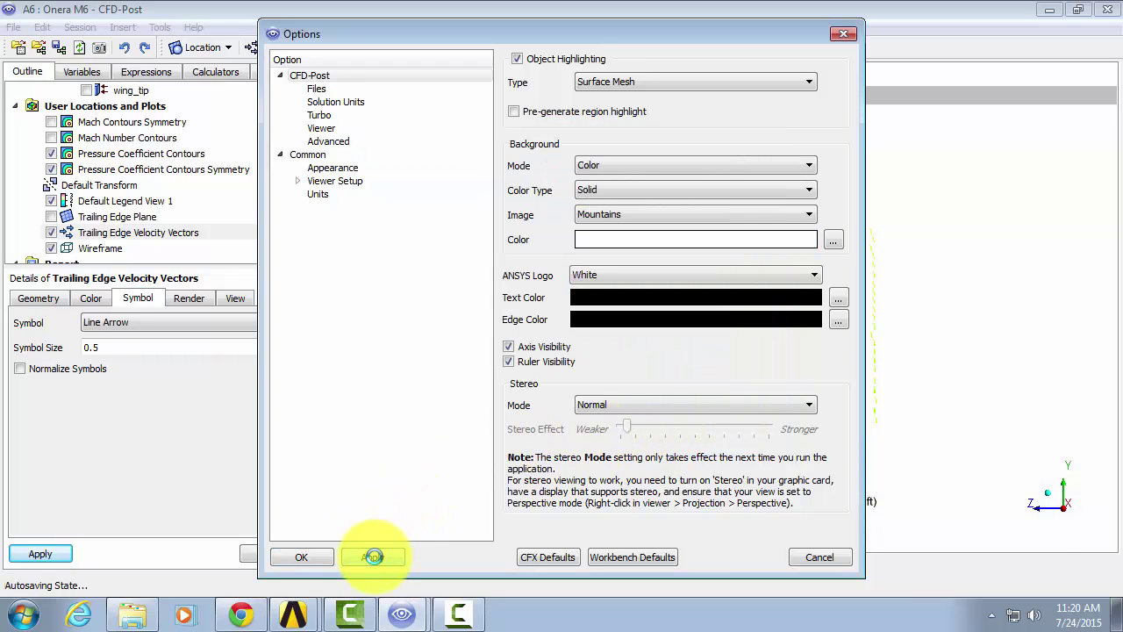
click(323, 558)
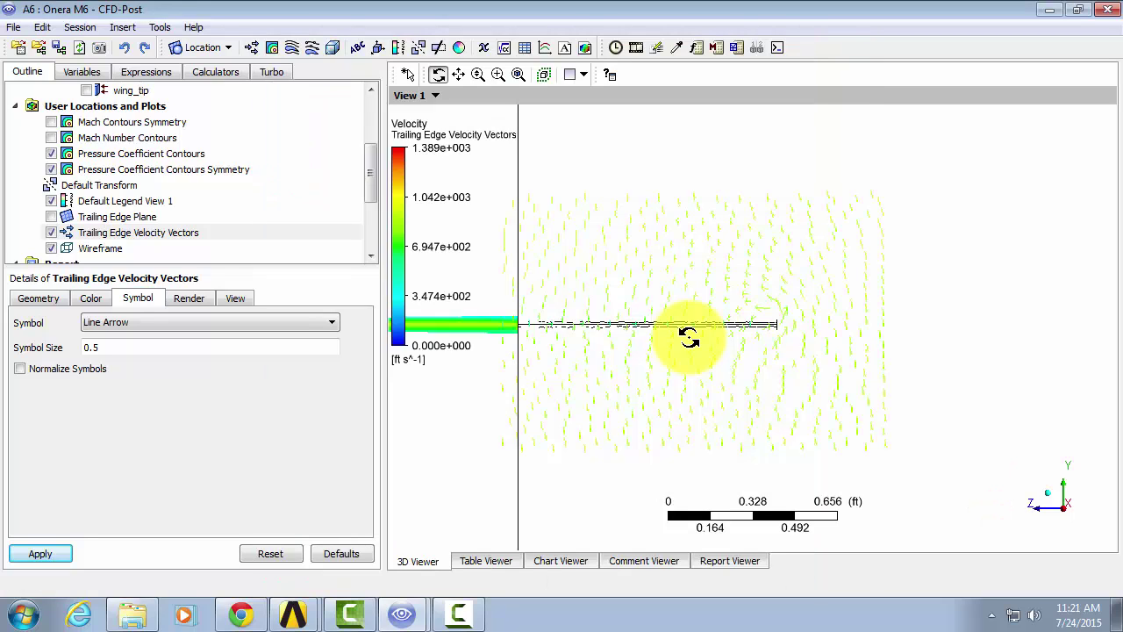